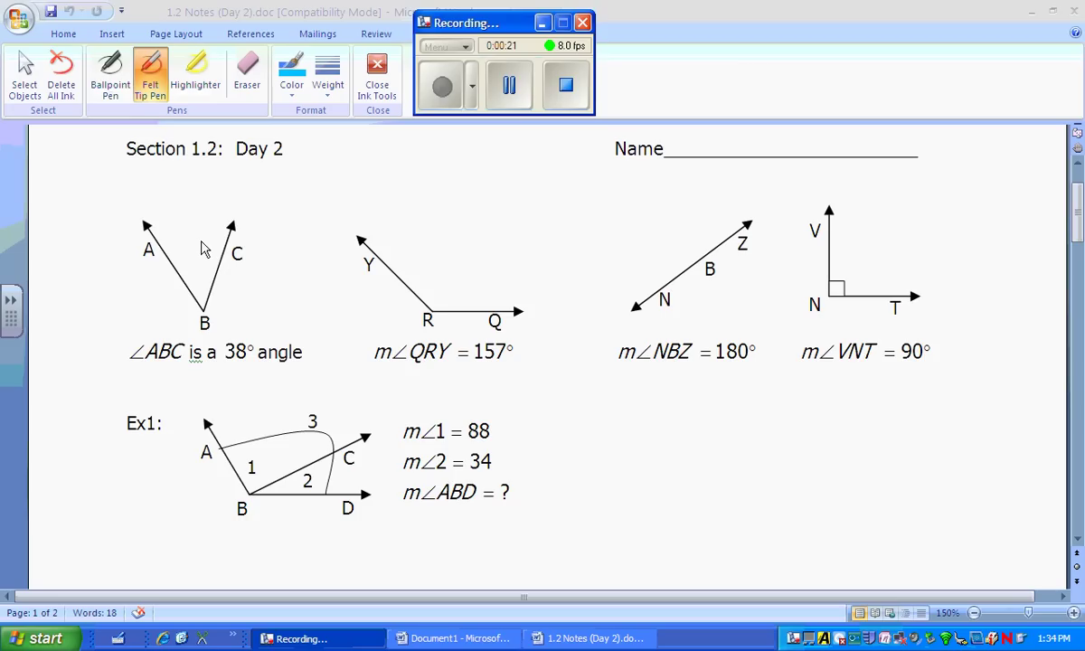
Step: Write 38° in angle ABC and 'acute: 0<x<90' beneath it
click(190, 274)
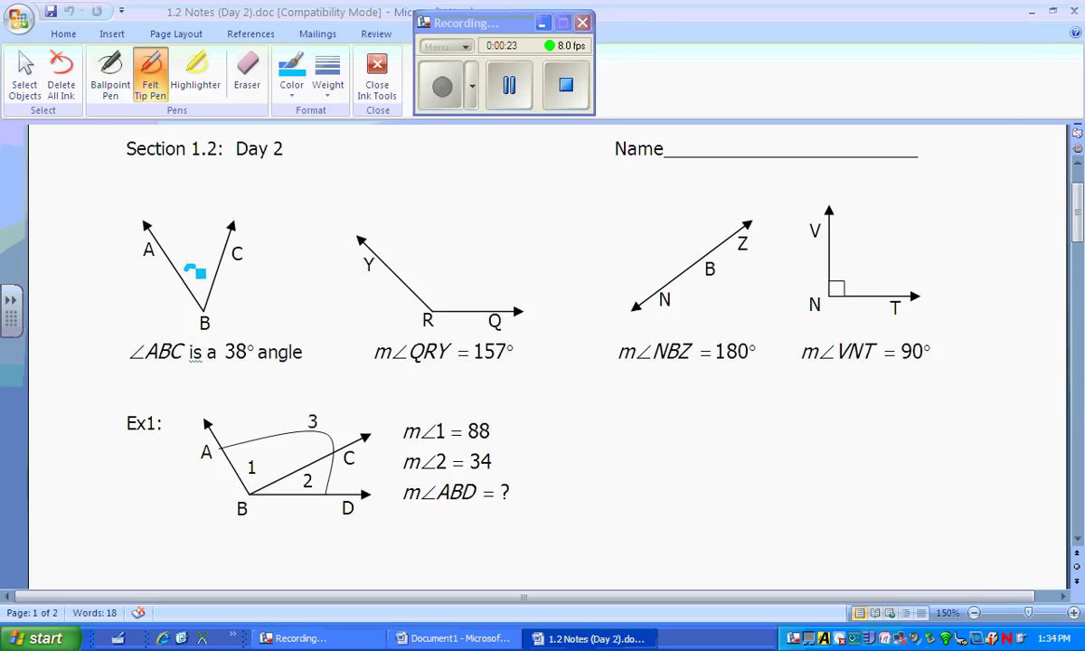
drag(194, 282, 217, 261)
mouse_move(83, 378)
mouse_down()
mouse_move(75, 382)
mouse_move(85, 389)
mouse_move(129, 378)
mouse_move(151, 389)
mouse_move(198, 375)
mouse_move(218, 387)
mouse_move(304, 375)
mouse_up()
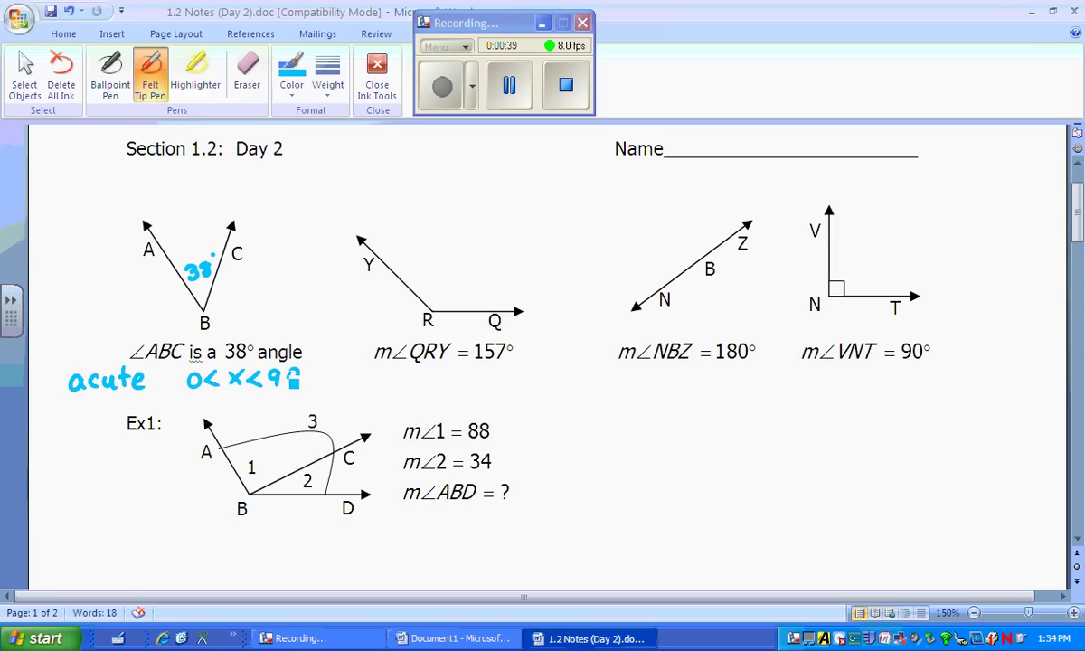
drag(158, 377, 168, 376)
drag(158, 382, 168, 382)
Step: Write 157° at angle QRY and 'obtuse 90<x<180' beneath it
mouse_move(436, 292)
mouse_down()
mouse_move(436, 306)
mouse_move(472, 294)
mouse_up()
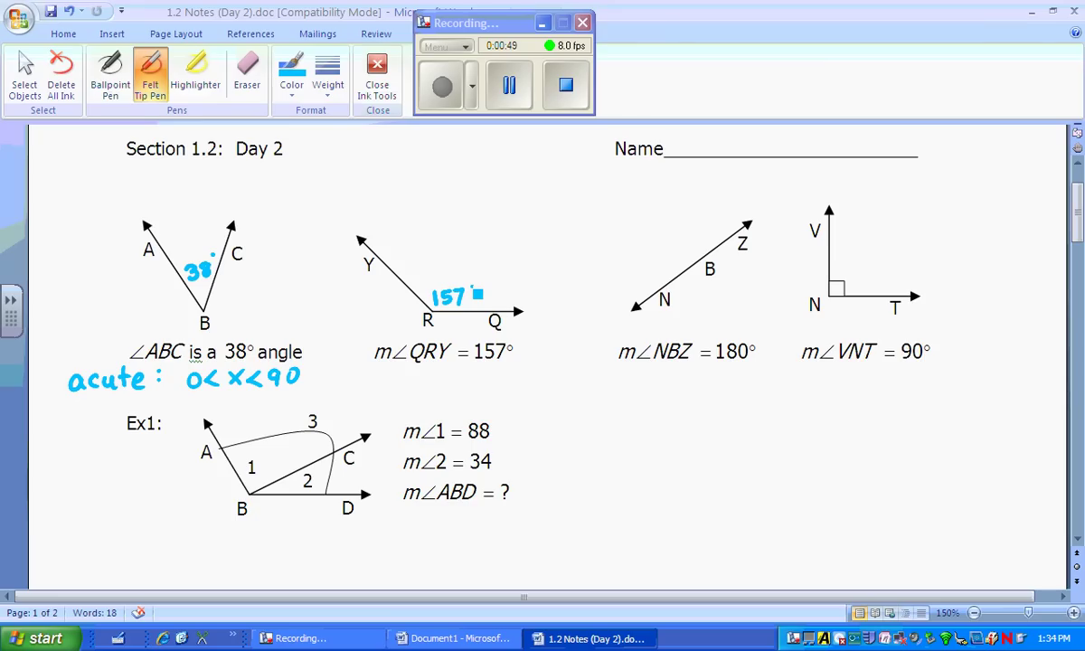
mouse_move(387, 375)
mouse_down()
mouse_move(396, 389)
mouse_move(413, 389)
mouse_move(423, 373)
mouse_move(440, 388)
mouse_move(492, 378)
mouse_move(496, 387)
mouse_up()
mouse_move(507, 375)
mouse_down()
mouse_move(506, 387)
mouse_move(535, 387)
mouse_up()
mouse_move(537, 371)
mouse_down()
mouse_move(550, 387)
mouse_move(537, 387)
mouse_move(567, 387)
mouse_move(574, 365)
mouse_move(589, 365)
mouse_up()
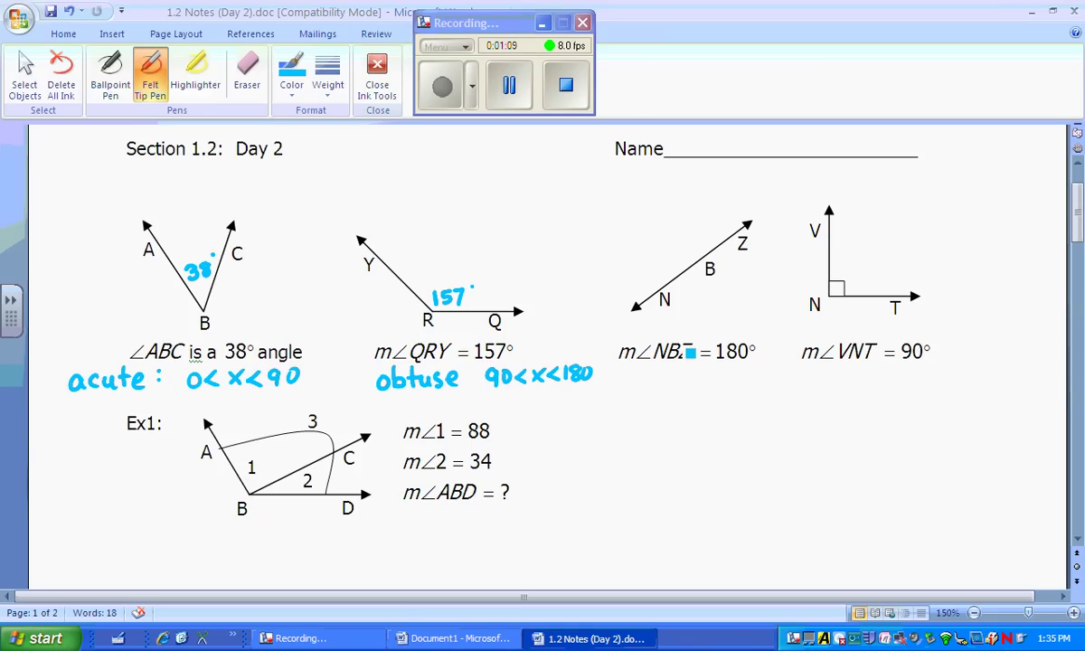
Step: Handwrite 'straight' beneath m∠NBZ = 180° and 'right' beneath m∠VNT = 90°
mouse_move(666, 374)
mouse_down()
mouse_move(657, 390)
mouse_move(681, 378)
mouse_move(678, 391)
mouse_move(694, 380)
mouse_move(750, 389)
mouse_move(752, 376)
mouse_up()
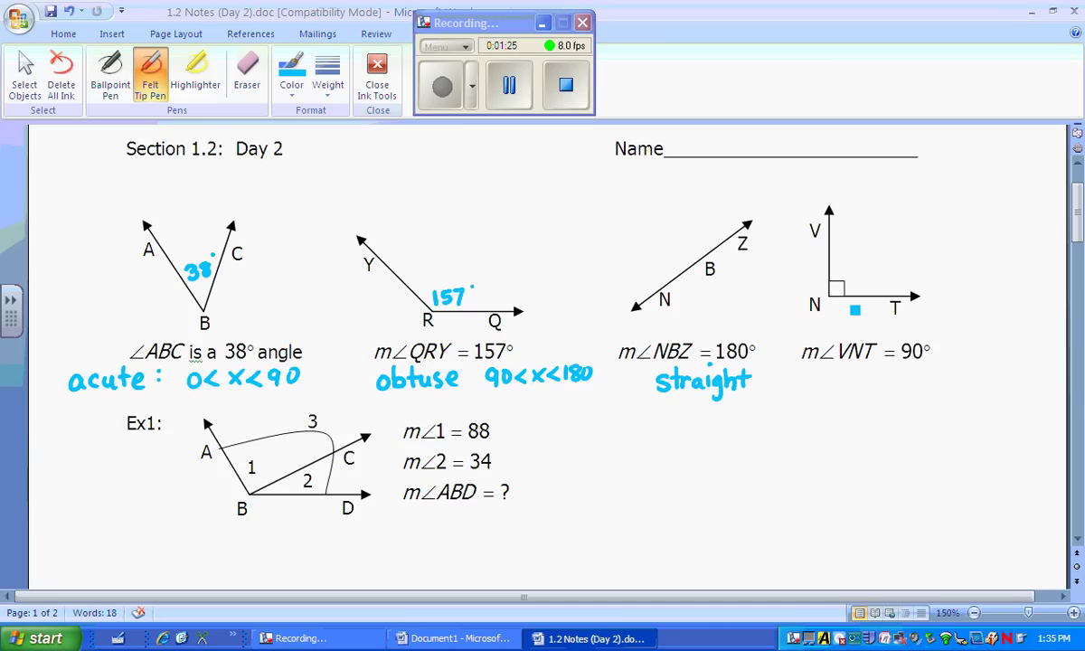
mouse_move(833, 389)
mouse_down()
mouse_move(840, 381)
mouse_move(859, 399)
mouse_move(868, 375)
mouse_move(894, 380)
mouse_up()
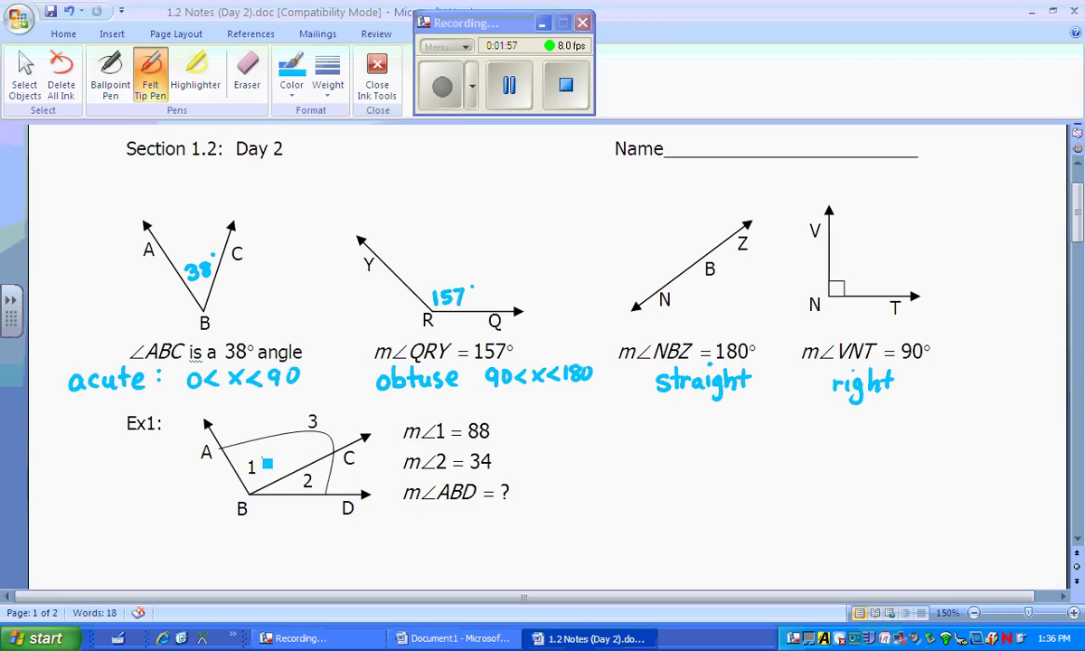
Step: Label angle 1 as 88 and write the sum 88 + 34 beside Ex1
mouse_move(271, 465)
mouse_down()
mouse_move(281, 463)
mouse_move(287, 491)
mouse_move(304, 492)
mouse_up()
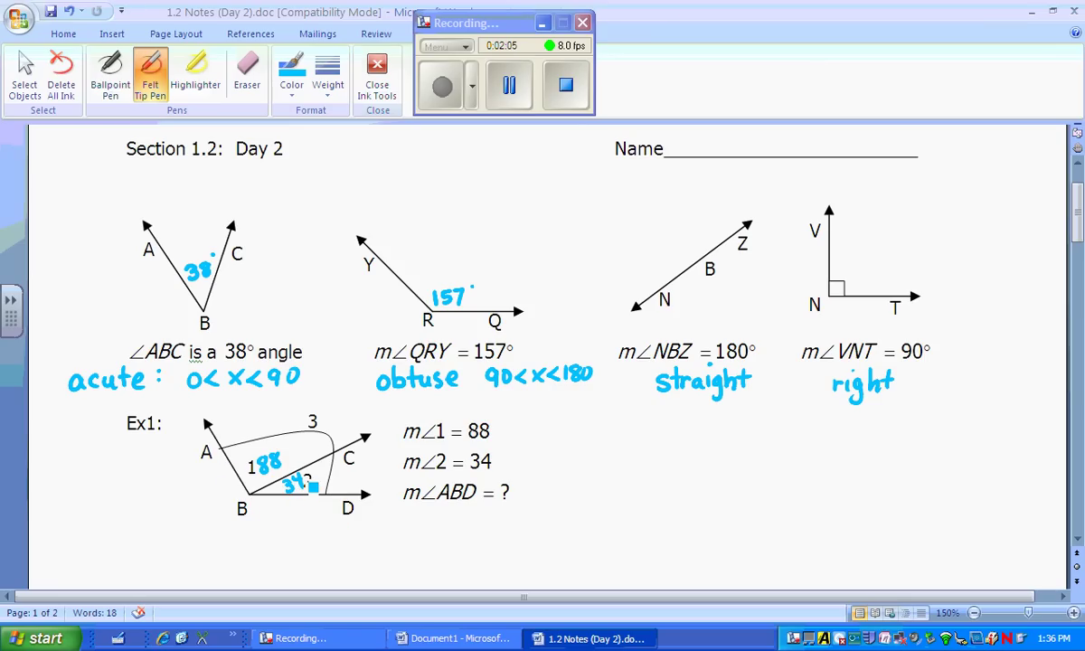
mouse_move(568, 463)
mouse_down()
mouse_move(571, 472)
mouse_move(566, 463)
mouse_move(583, 464)
mouse_up()
drag(539, 495, 552, 494)
mouse_move(546, 487)
mouse_down()
mouse_move(546, 503)
mouse_move(586, 493)
mouse_up()
mouse_move(582, 482)
mouse_down()
mouse_move(550, 517)
mouse_move(596, 511)
mouse_up()
Step: Underline the sum, write the answer ∠ABD = 122, and pause the recording
mouse_move(481, 532)
mouse_down()
mouse_move(496, 547)
mouse_move(534, 548)
mouse_up()
mouse_move(535, 525)
mouse_down()
mouse_move(546, 543)
mouse_move(579, 528)
mouse_up()
drag(560, 537, 586, 540)
drag(594, 526, 617, 541)
drag(621, 528, 637, 532)
click(509, 86)
click(443, 87)
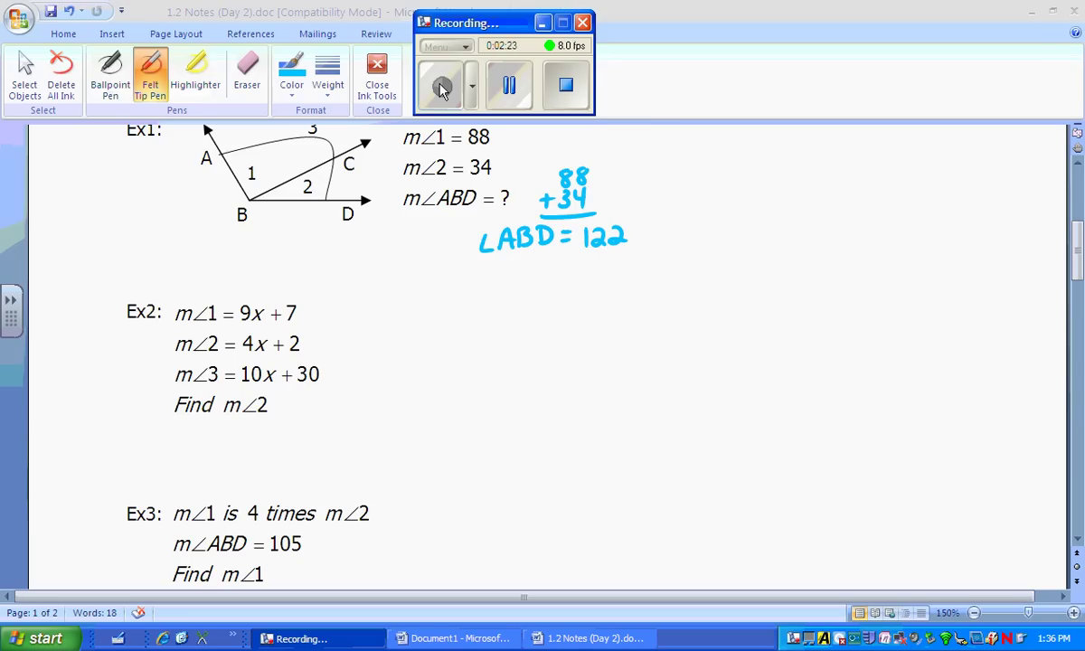
Step: Write 9x+7 in angle 1, 4x+2 in angle 2, and 10x+30 on an arc spanning both
click(253, 163)
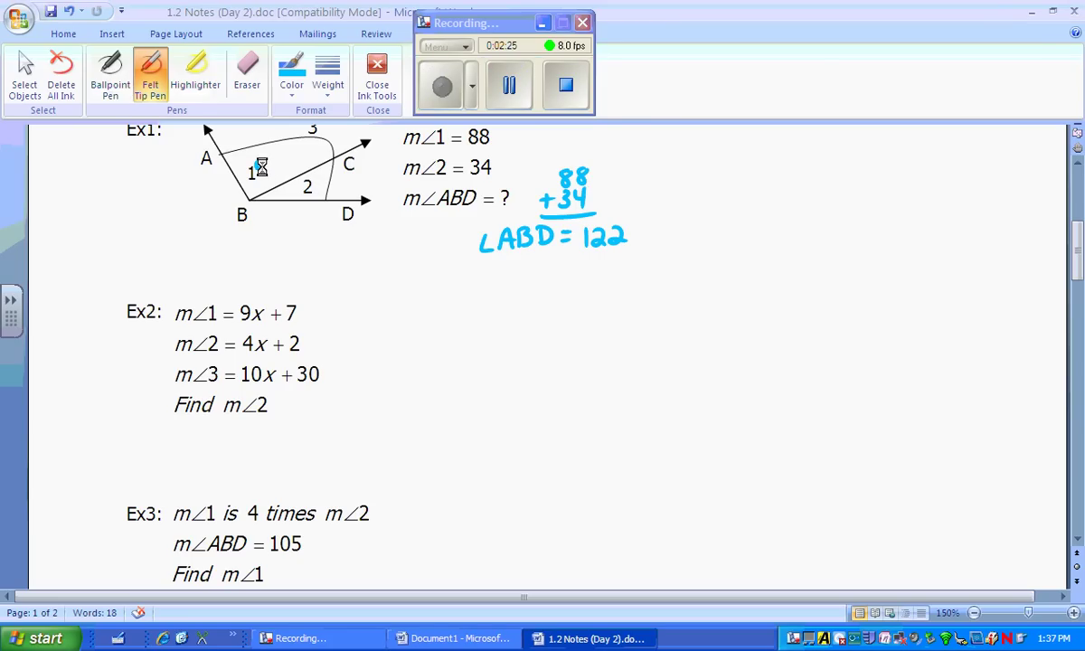
drag(264, 161, 261, 171)
drag(267, 161, 274, 168)
mouse_move(274, 161)
mouse_down()
mouse_move(267, 169)
mouse_move(287, 160)
mouse_up()
drag(288, 153, 290, 167)
drag(319, 178, 357, 189)
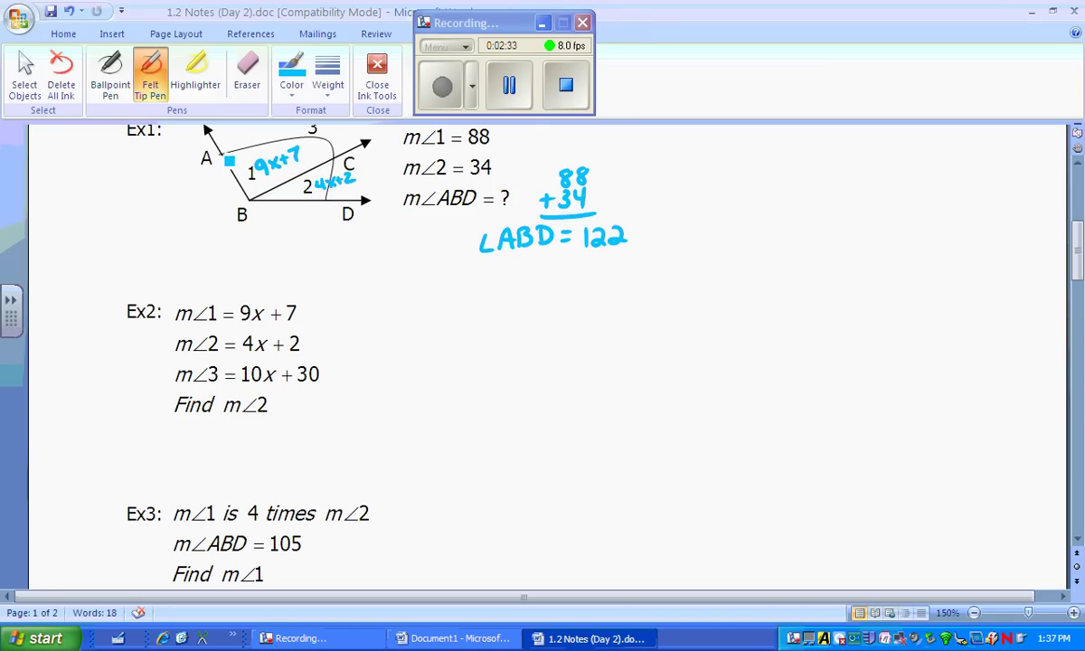
mouse_move(222, 154)
mouse_down()
mouse_move(285, 134)
mouse_move(329, 156)
mouse_move(335, 201)
mouse_move(348, 144)
mouse_up()
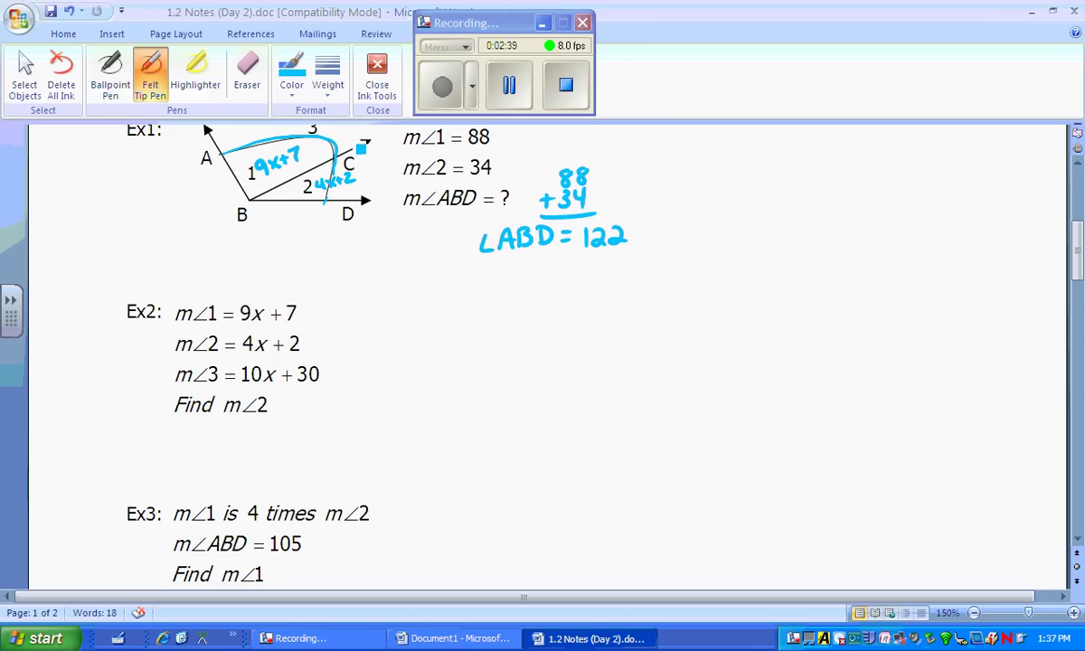
mouse_move(339, 143)
mouse_down()
mouse_move(390, 181)
mouse_move(423, 261)
mouse_move(452, 300)
mouse_move(488, 289)
mouse_up()
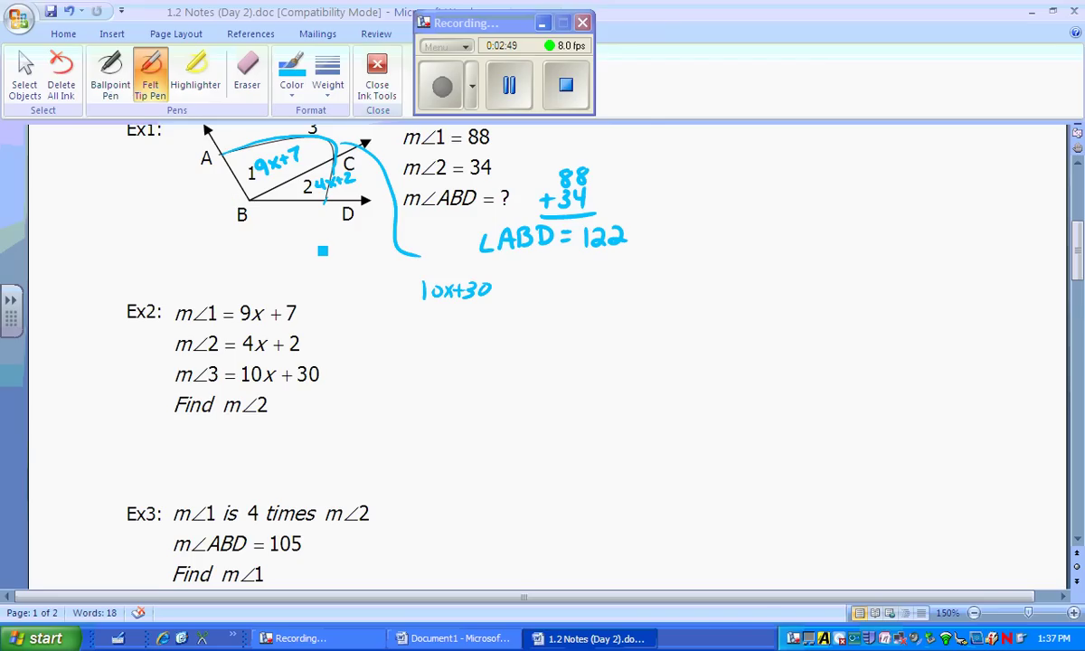
Step: Write the Ex2 equation 9x+7+4x+2 = 10x+30
drag(411, 342, 412, 358)
mouse_move(418, 342)
mouse_down()
mouse_move(463, 344)
mouse_move(471, 360)
mouse_move(515, 355)
mouse_up()
mouse_move(516, 342)
mouse_down()
mouse_move(504, 356)
mouse_move(529, 348)
mouse_move(521, 356)
mouse_up()
mouse_move(546, 340)
mouse_down()
mouse_move(557, 355)
mouse_move(583, 342)
mouse_up()
mouse_move(568, 349)
mouse_down()
mouse_move(600, 355)
mouse_move(613, 339)
mouse_move(637, 355)
mouse_up()
drag(638, 341, 626, 356)
drag(648, 342, 659, 355)
mouse_move(683, 337)
mouse_down()
mouse_move(675, 351)
mouse_move(683, 339)
mouse_up()
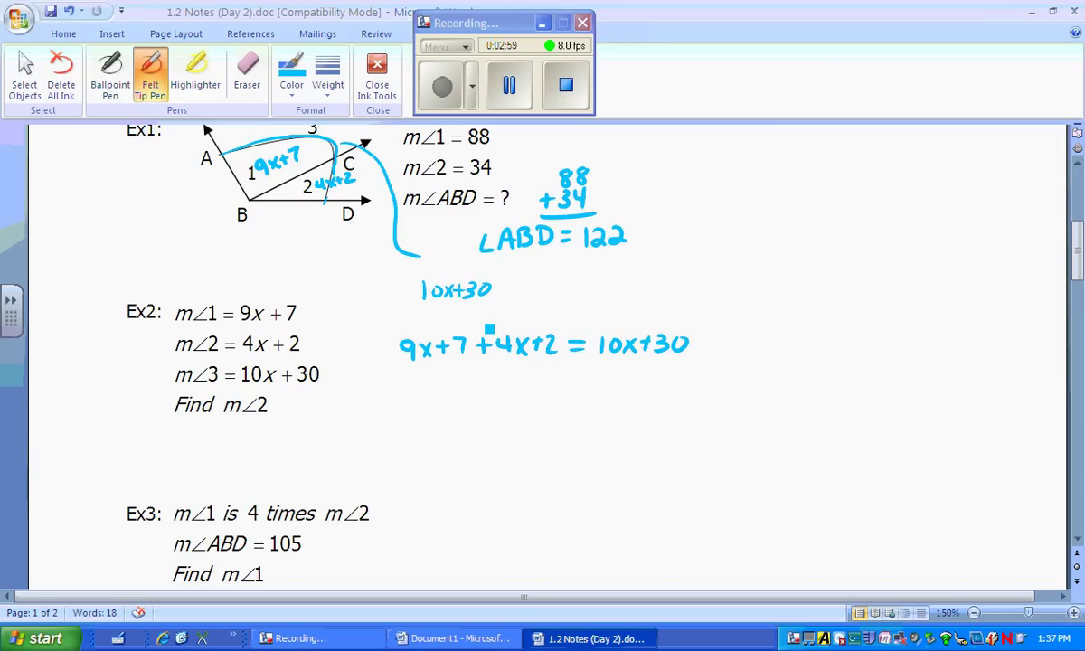
Step: Simplify the equation to 13x + 9 = 10x + 30
mouse_move(435, 376)
mouse_down()
mouse_move(436, 391)
mouse_move(474, 391)
mouse_up()
mouse_move(474, 376)
mouse_down()
mouse_move(458, 391)
mouse_move(555, 378)
mouse_up()
drag(542, 384, 606, 390)
mouse_move(606, 376)
mouse_down()
mouse_move(593, 390)
mouse_move(618, 389)
mouse_up()
mouse_move(612, 383)
mouse_down()
mouse_move(633, 390)
mouse_move(652, 378)
mouse_up()
Step: Subtract 10x and 9 from both sides, crossing out the cancelled terms
drag(553, 405, 568, 410)
drag(577, 399, 599, 410)
drag(598, 399, 585, 411)
drag(428, 410, 456, 404)
mouse_move(463, 404)
mouse_down()
mouse_move(476, 414)
mouse_move(463, 414)
mouse_up()
drag(492, 409, 500, 408)
drag(527, 371, 515, 390)
drag(519, 406, 513, 417)
mouse_move(605, 377)
mouse_down()
mouse_move(592, 388)
mouse_move(630, 409)
mouse_up()
drag(646, 401, 643, 415)
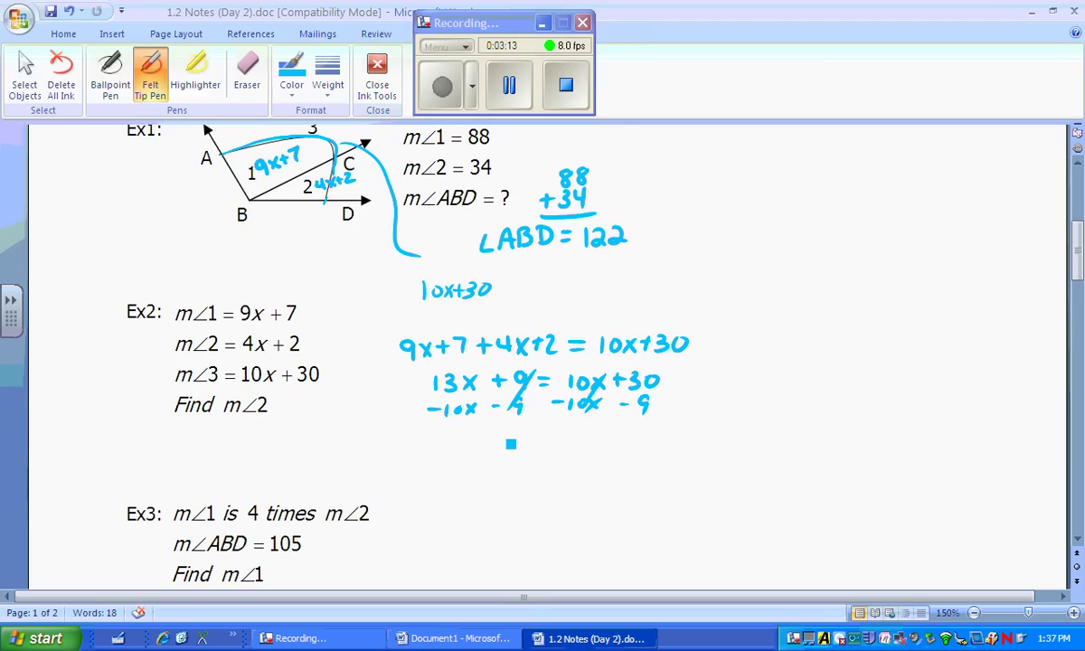
Step: Write the results 3x = 21 and x = 7
mouse_move(491, 431)
mouse_down()
mouse_move(491, 444)
mouse_move(508, 444)
mouse_up()
drag(507, 432, 497, 444)
drag(530, 435, 542, 435)
drag(530, 441, 587, 445)
drag(515, 460, 529, 473)
mouse_move(528, 460)
mouse_down()
mouse_move(516, 473)
mouse_move(551, 462)
mouse_up()
drag(539, 469, 569, 475)
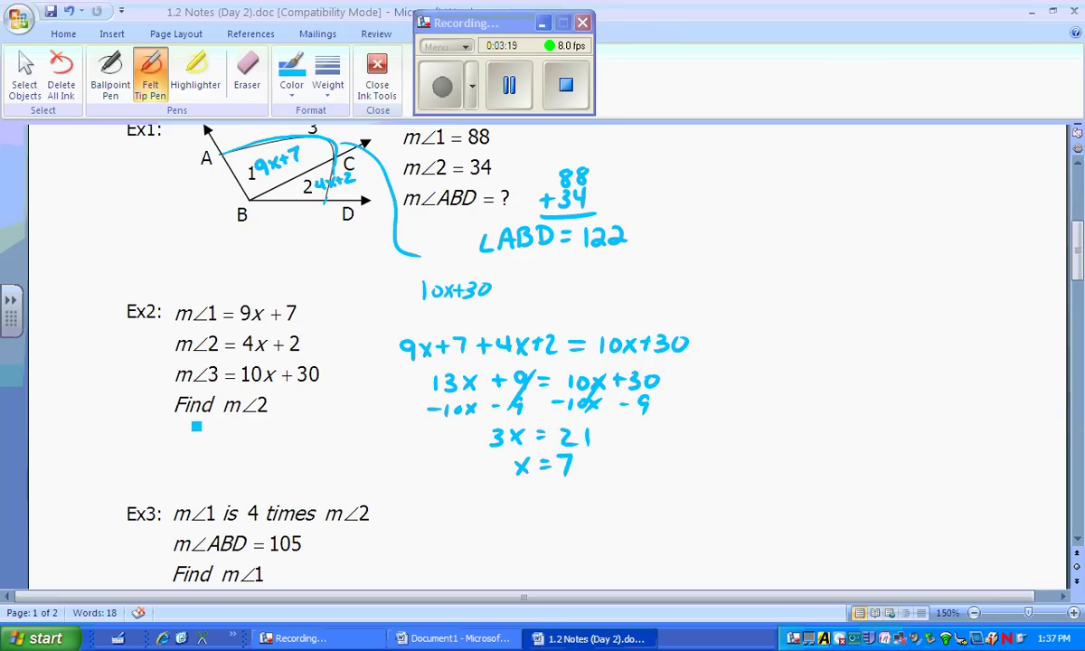
Step: Underline m∠2 in the question and write m∠2 = 4x+2
drag(225, 413, 270, 416)
drag(744, 361, 805, 362)
drag(810, 354, 848, 355)
mouse_move(845, 345)
mouse_down()
mouse_move(845, 360)
mouse_move(868, 360)
mouse_up()
mouse_move(867, 349)
mouse_down()
mouse_move(855, 360)
mouse_move(901, 353)
mouse_up()
mouse_move(894, 347)
mouse_down()
mouse_move(893, 359)
mouse_move(915, 359)
mouse_up()
drag(823, 387, 830, 408)
Step: Substitute to get 4(7)+2 = 30 and circle the answer
mouse_move(849, 386)
mouse_down()
mouse_move(846, 409)
mouse_move(892, 397)
mouse_up()
mouse_move(885, 391)
mouse_down()
mouse_move(912, 397)
mouse_move(917, 412)
mouse_move(956, 390)
mouse_up()
mouse_move(937, 401)
mouse_down()
mouse_move(970, 396)
mouse_move(962, 406)
mouse_up()
mouse_move(983, 387)
mouse_down()
mouse_move(979, 403)
mouse_move(983, 387)
mouse_up()
mouse_move(968, 371)
mouse_down()
mouse_move(1011, 398)
mouse_move(968, 418)
mouse_up()
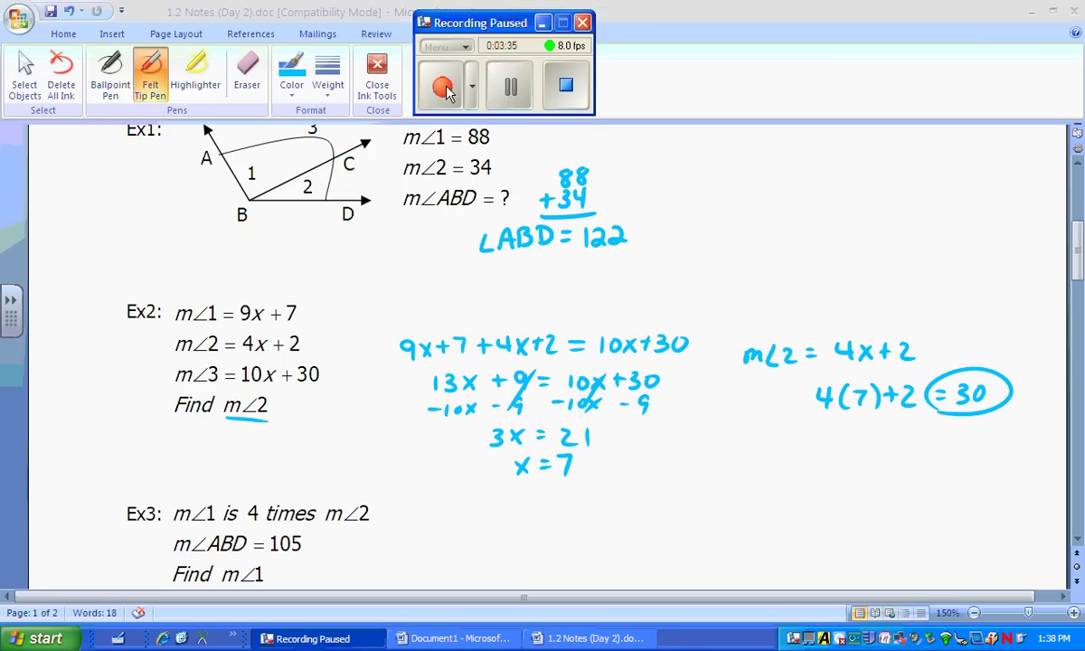
Step: Resume the screen recording once the Ex1 diagram ink is erased
click(443, 86)
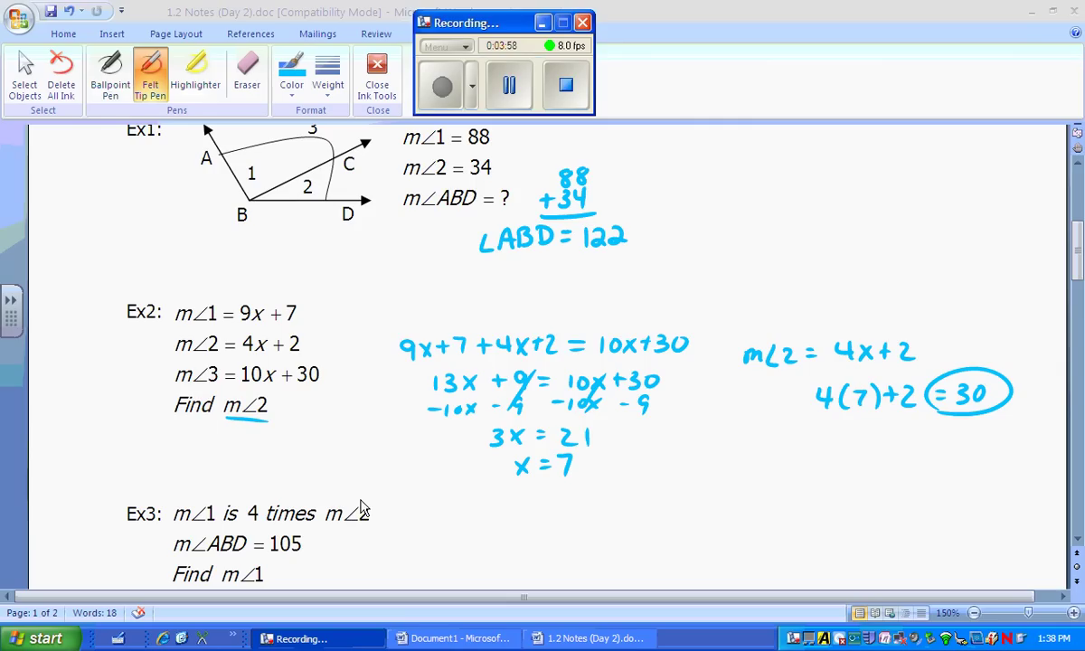
Step: Label angle 2 as x and angle 1 as 4x on the Ex3 diagram
click(290, 186)
mouse_move(290, 185)
mouse_down()
mouse_move(307, 200)
mouse_move(289, 197)
mouse_up()
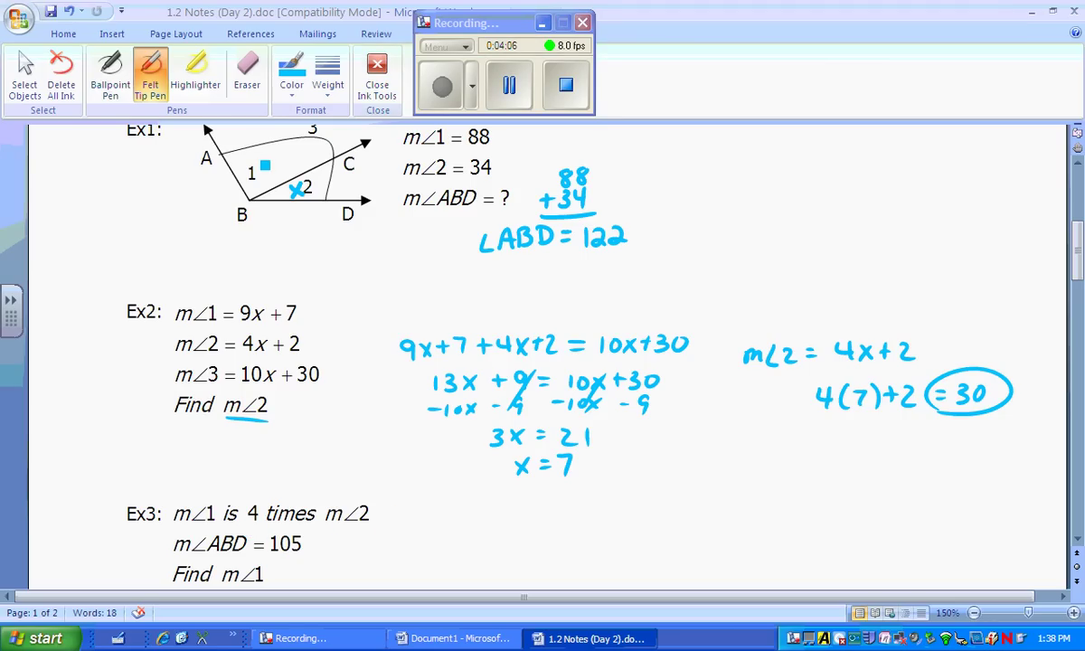
mouse_move(264, 153)
mouse_down()
mouse_move(263, 170)
mouse_move(286, 169)
mouse_up()
mouse_move(285, 154)
mouse_down()
mouse_move(255, 153)
mouse_move(323, 145)
mouse_move(335, 161)
mouse_move(330, 206)
mouse_move(356, 201)
mouse_move(394, 251)
mouse_up()
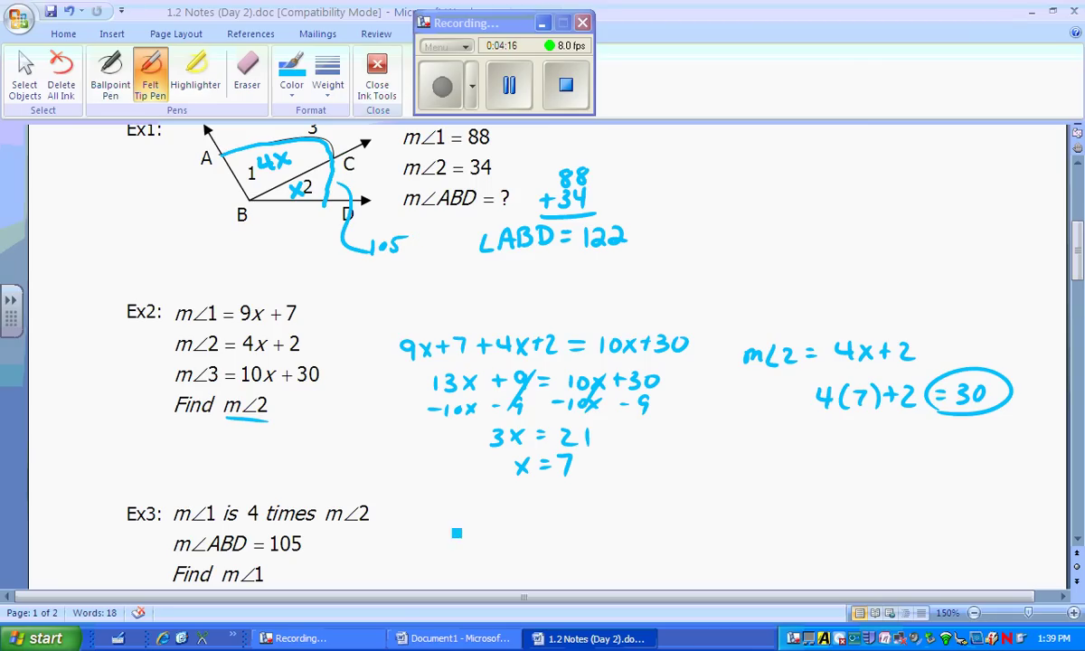
Step: Write 4x + x = 105, simplify to 5x = 105, and solve x = 21
mouse_move(439, 521)
mouse_down()
mouse_move(448, 535)
mouse_move(487, 525)
mouse_up()
mouse_move(481, 518)
mouse_down()
mouse_move(481, 532)
mouse_move(508, 531)
mouse_up()
drag(507, 519, 493, 532)
mouse_move(522, 525)
mouse_down()
mouse_move(569, 519)
mouse_move(573, 533)
mouse_up()
drag(489, 544, 481, 558)
drag(504, 544, 495, 559)
drag(529, 547, 541, 547)
mouse_move(529, 554)
mouse_down()
mouse_move(566, 544)
mouse_move(577, 558)
mouse_move(524, 580)
mouse_up()
mouse_move(526, 561)
mouse_down()
mouse_move(508, 579)
mouse_move(551, 565)
mouse_up()
drag(535, 573, 586, 569)
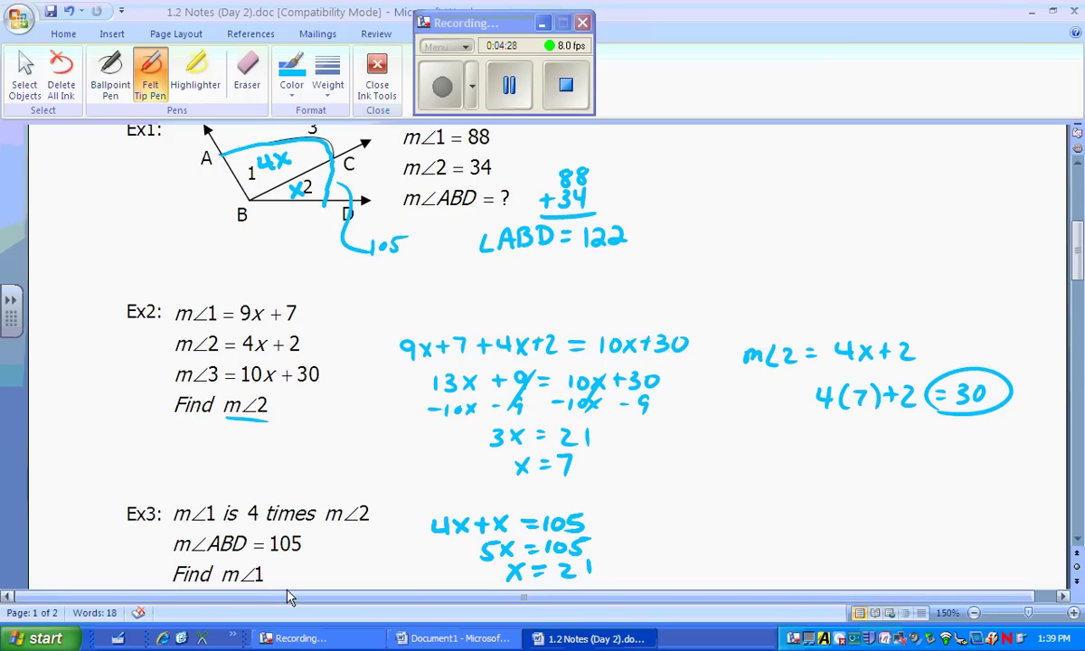
Step: Write m∠1 = 4(21) = 84 beside the work and circle it
drag(679, 522, 716, 527)
mouse_move(722, 511)
mouse_down()
mouse_move(722, 527)
mouse_move(751, 517)
mouse_up()
drag(732, 525, 786, 523)
mouse_move(781, 511)
mouse_down()
mouse_move(781, 528)
mouse_move(803, 527)
mouse_up()
drag(803, 512, 787, 526)
drag(858, 504, 863, 527)
mouse_move(881, 507)
mouse_down()
mouse_move(880, 526)
mouse_move(915, 515)
mouse_move(901, 525)
mouse_up()
mouse_move(915, 496)
mouse_down()
mouse_move(917, 525)
mouse_move(951, 511)
mouse_up()
mouse_move(938, 519)
mouse_down()
mouse_move(999, 518)
mouse_move(993, 535)
mouse_up()
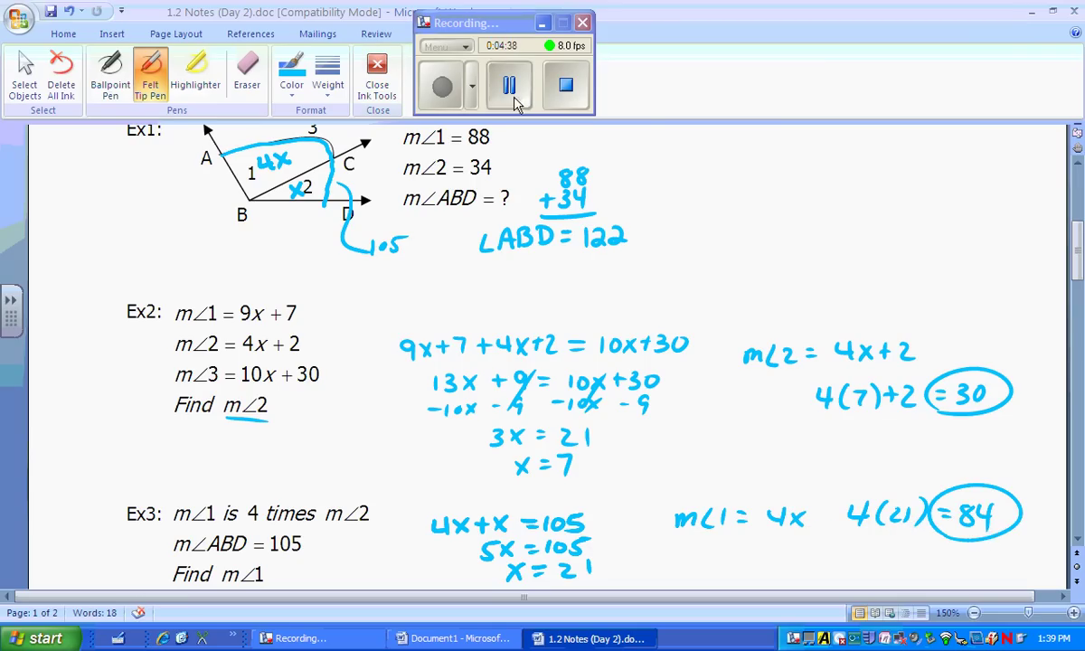